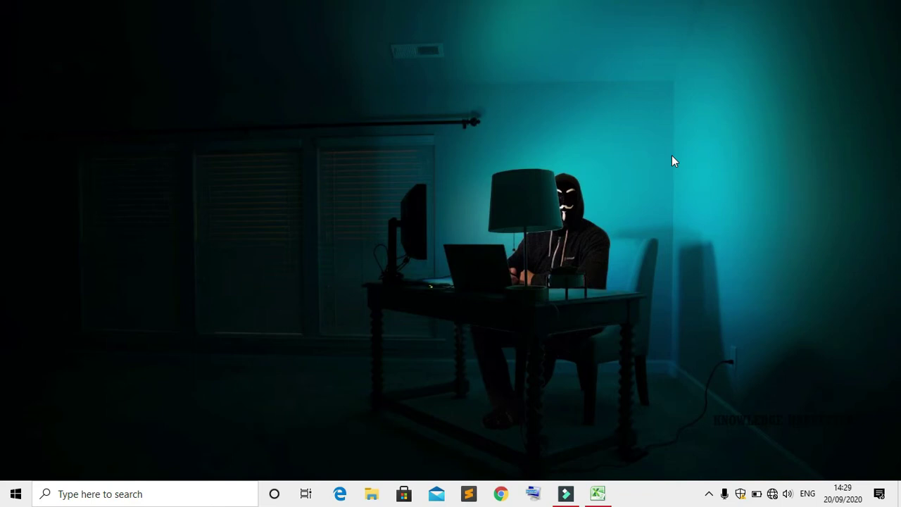
Bring the salary sheet forward and select J7, beside lookup name A in I7.
click(598, 493)
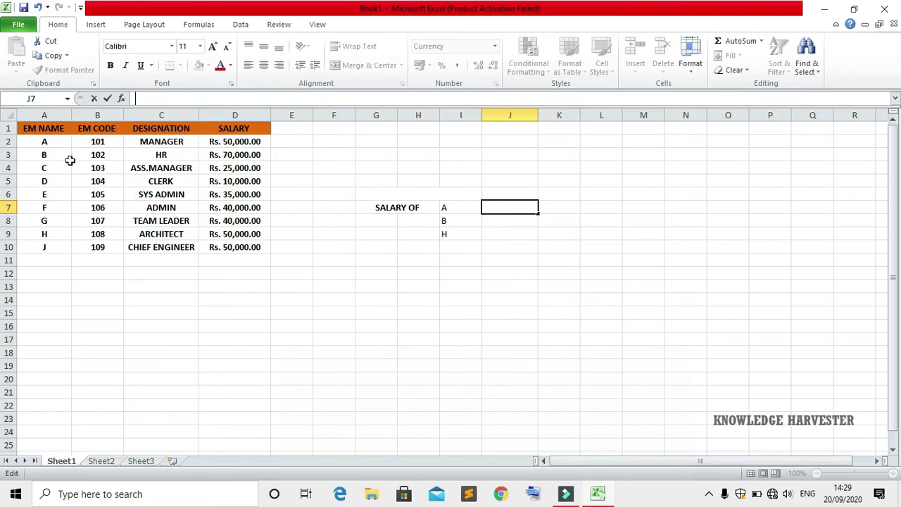
click(466, 208)
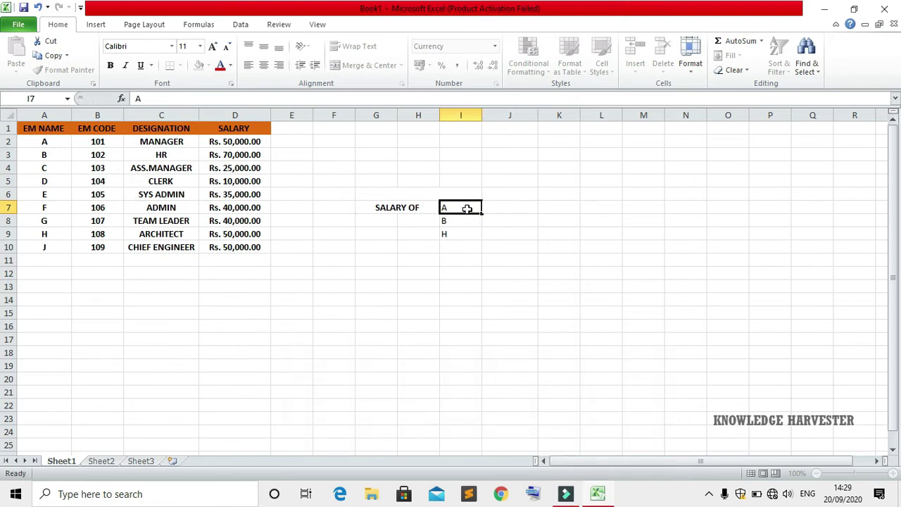
click(486, 207)
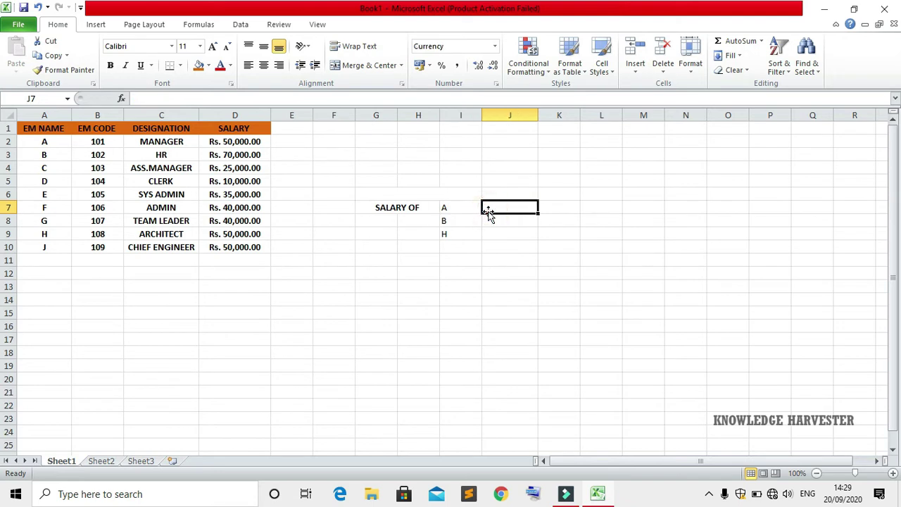
Enter =VLOOKUP(I7,A1:D10,4,FALSE) in J7 so it returns A's salary of Rs. 50,000.00.
click(263, 99)
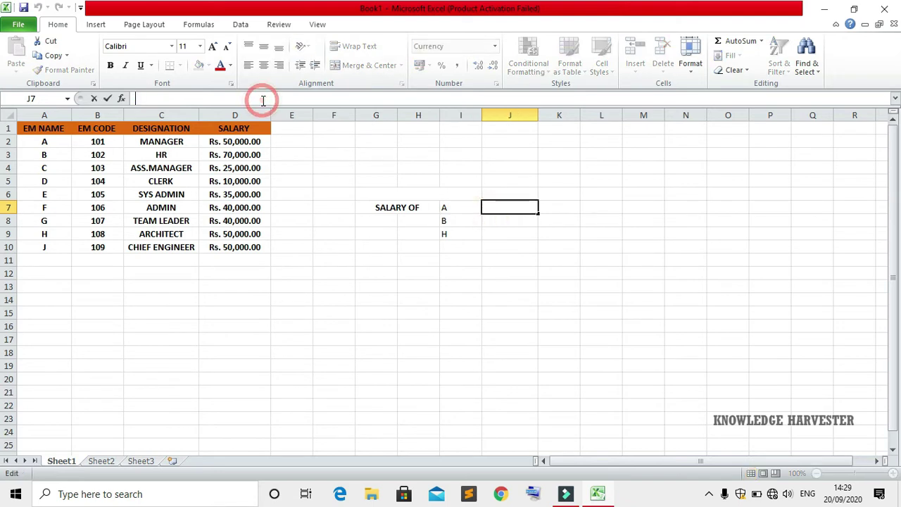
text(=)
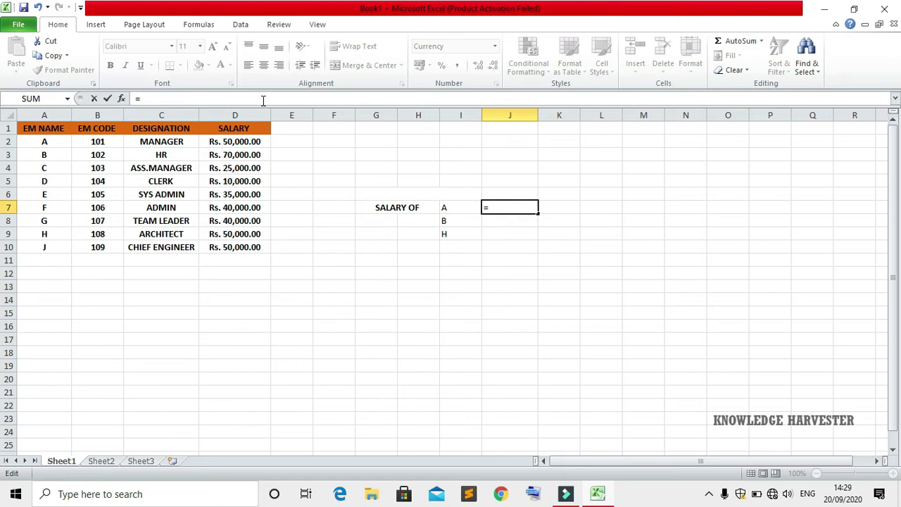
text(vlookup()
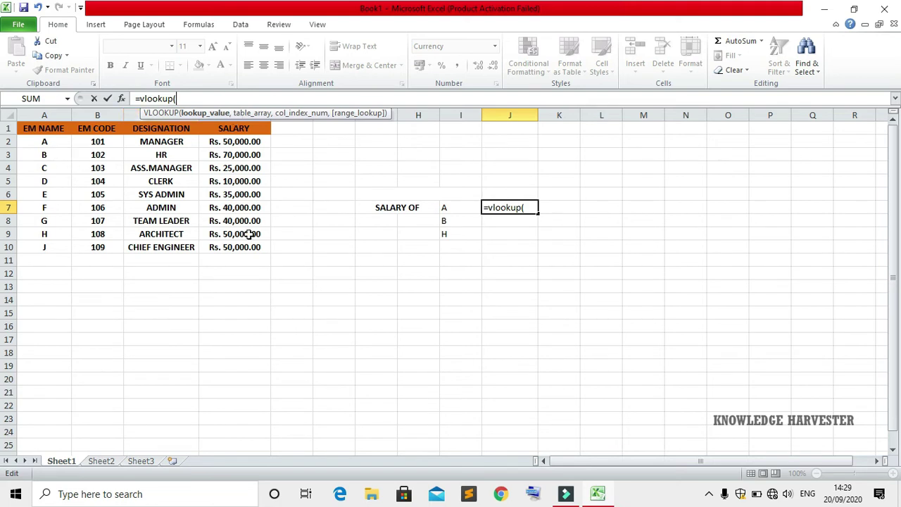
click(462, 211)
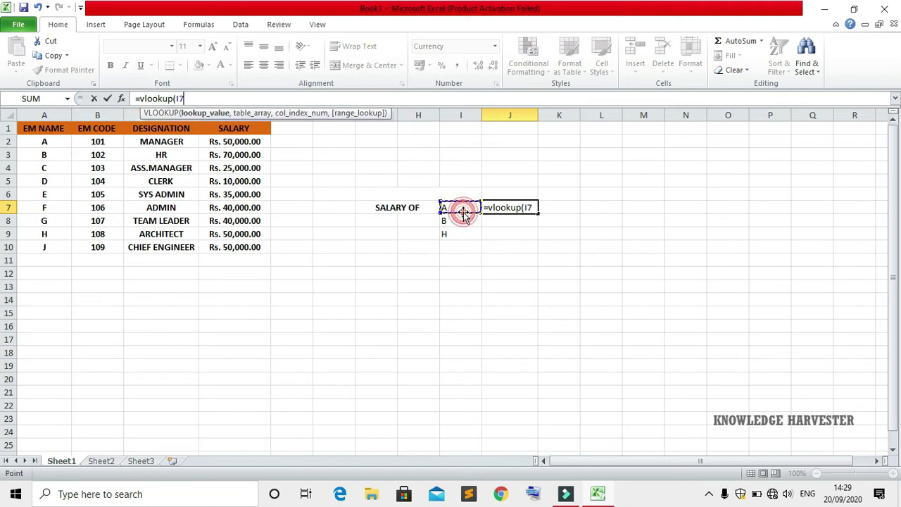
text(,)
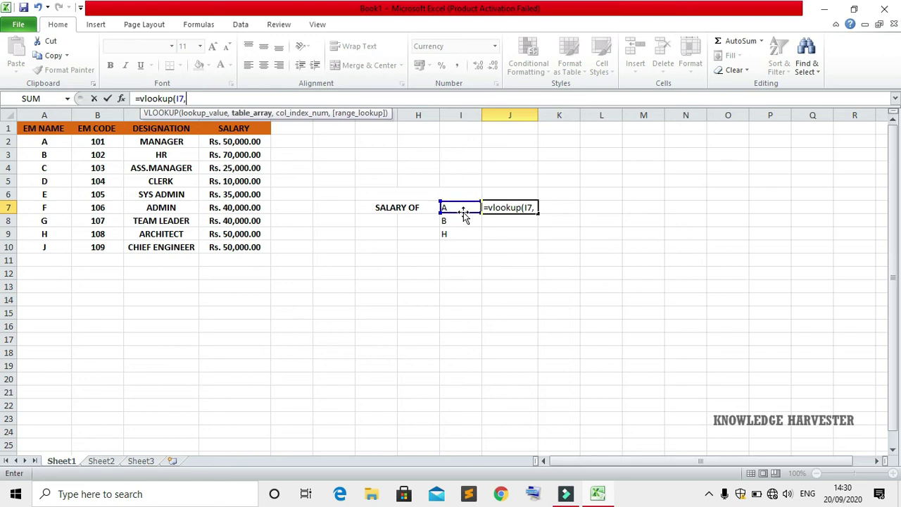
click(39, 131)
drag(40, 138, 267, 211)
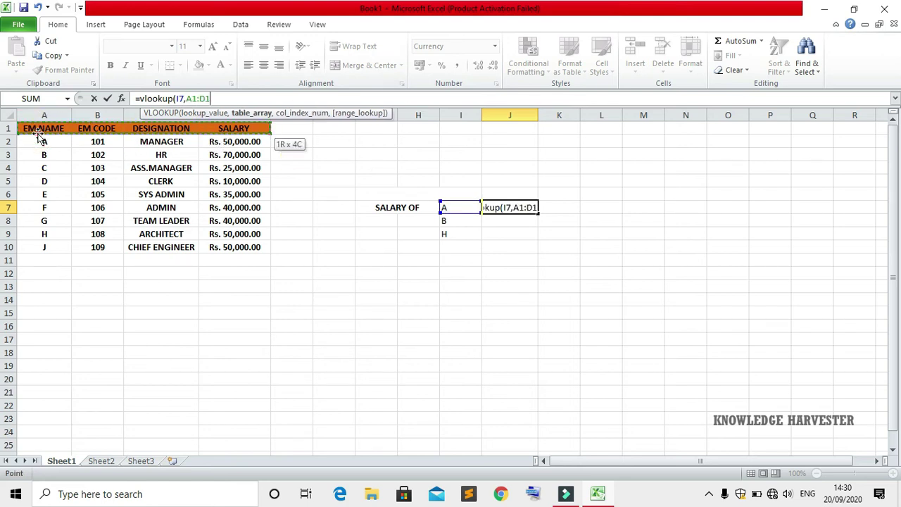
key(shift+Down)
key(shift+Down)
key(shift+Down)
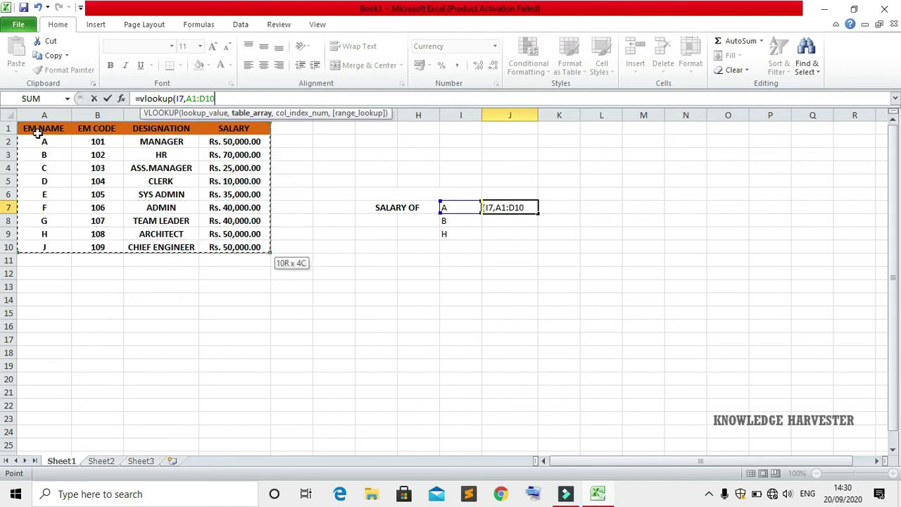
text(,4)
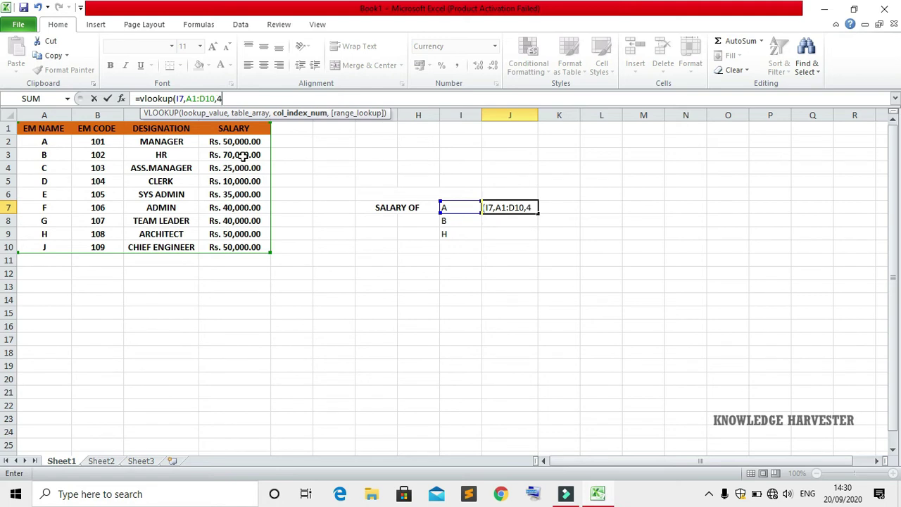
text(,)
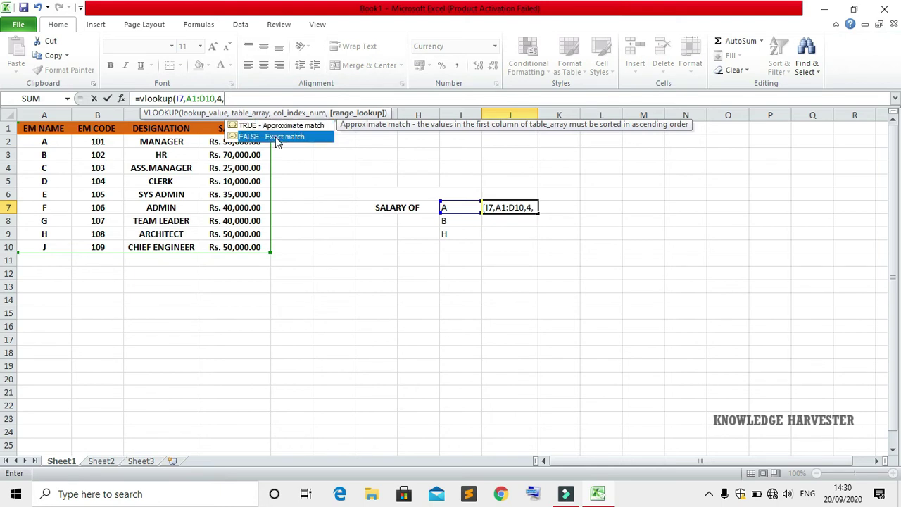
double_click(275, 136)
click(275, 138)
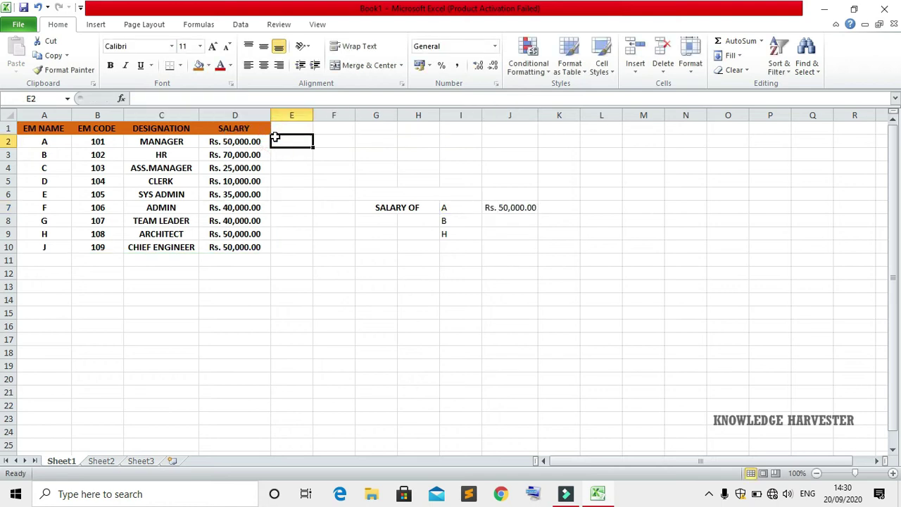
Fill J7's VLOOKUP down to J8 and J9 to get the salaries for B and H.
click(516, 208)
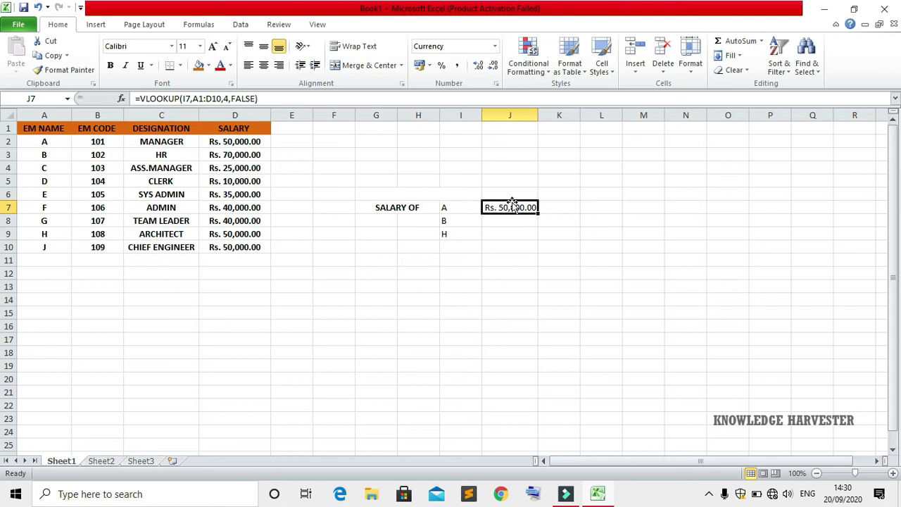
click(465, 222)
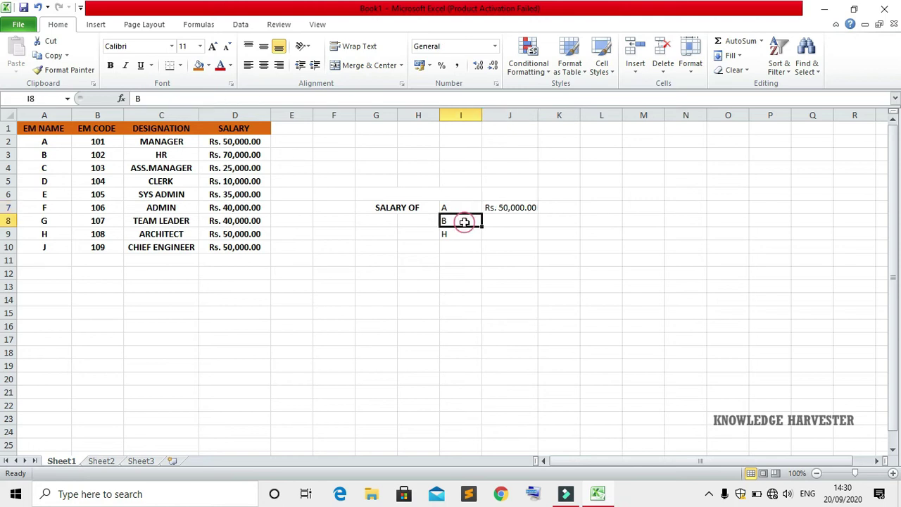
click(523, 205)
drag(537, 214, 536, 240)
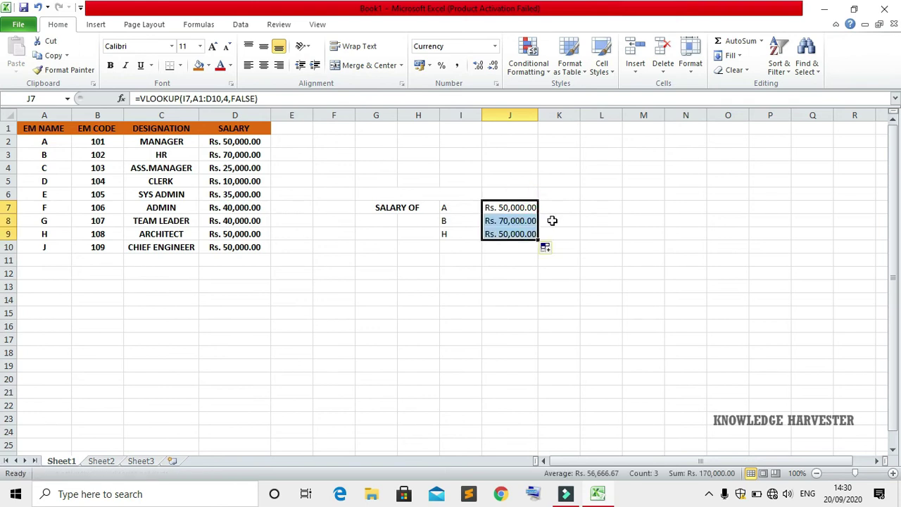
click(551, 220)
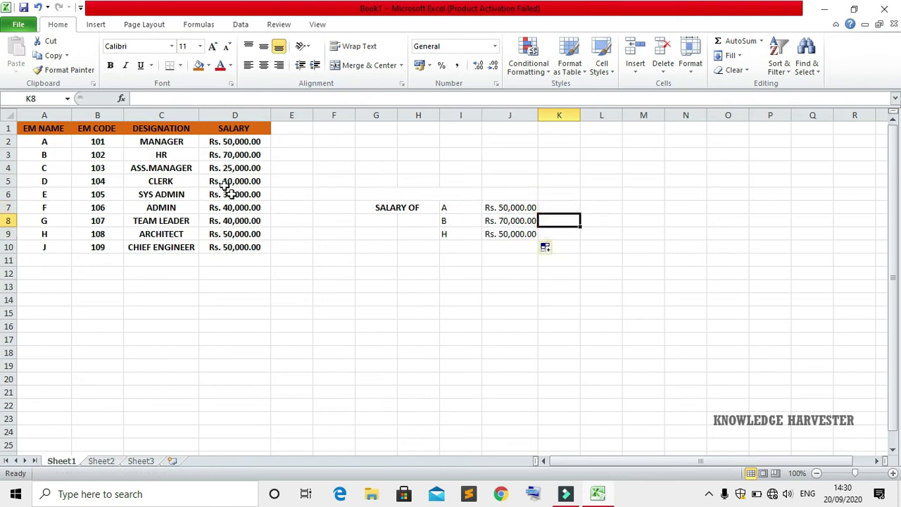
Verify B's and H's results against the table's salaries, including H's 50000 in D9.
click(238, 154)
click(462, 234)
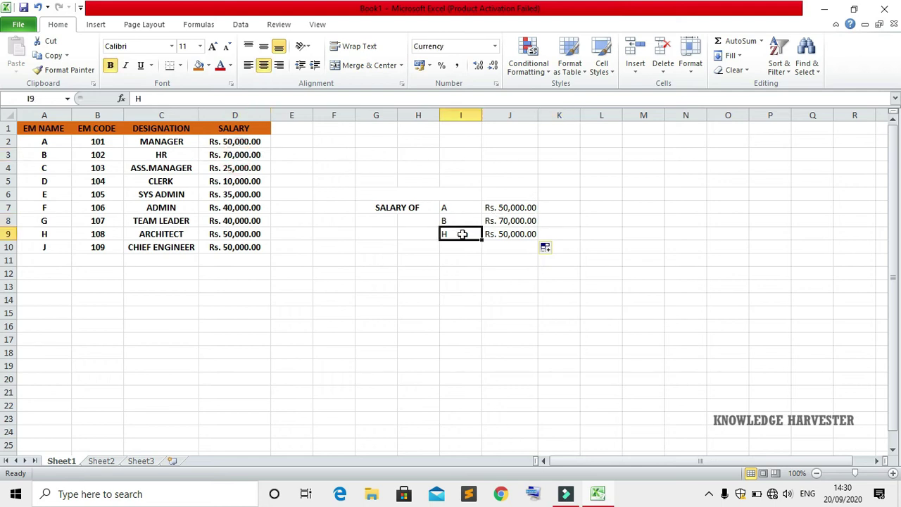
click(240, 238)
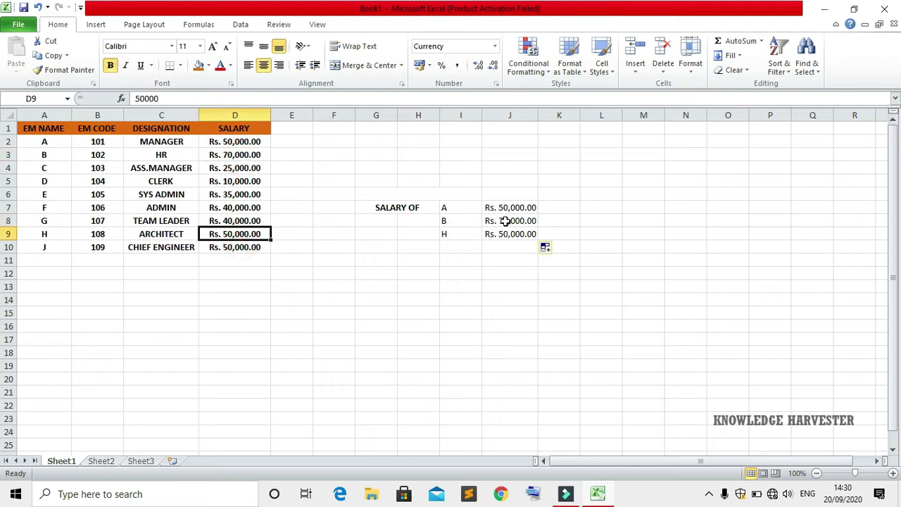
click(517, 202)
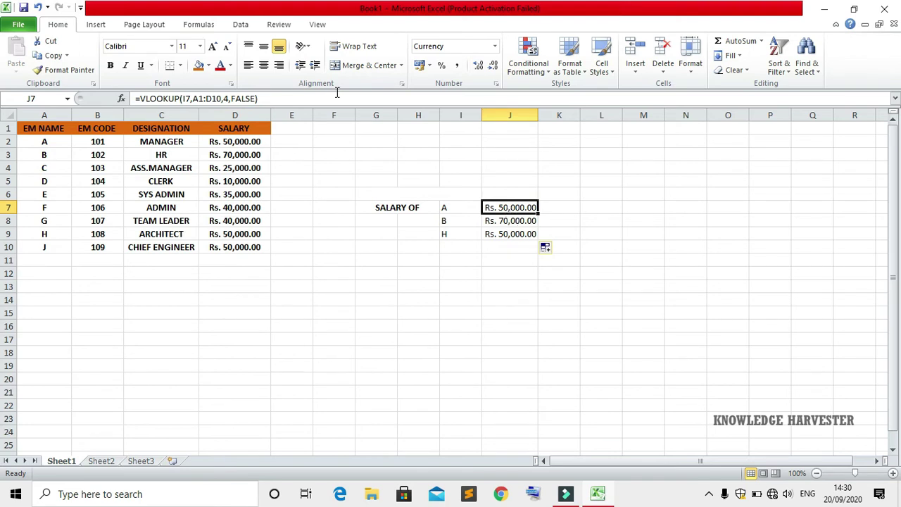
Commit J7's =VLOOKUP(I7,A1:D10,4,FALSE) and review lookup names A and B in I7 and I8.
click(223, 98)
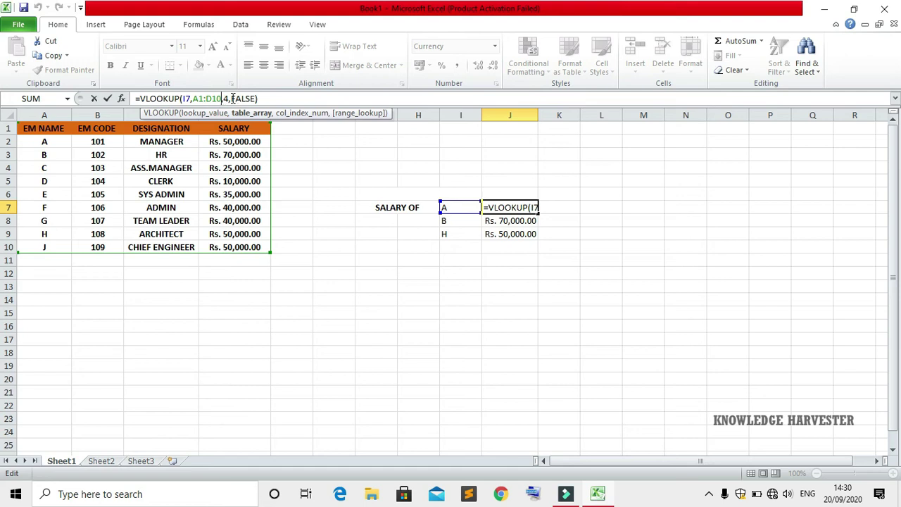
click(466, 219)
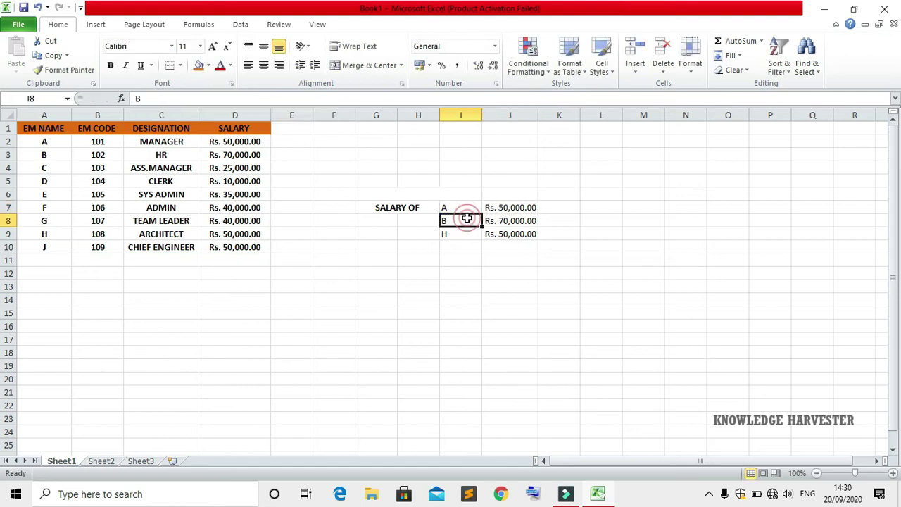
click(460, 207)
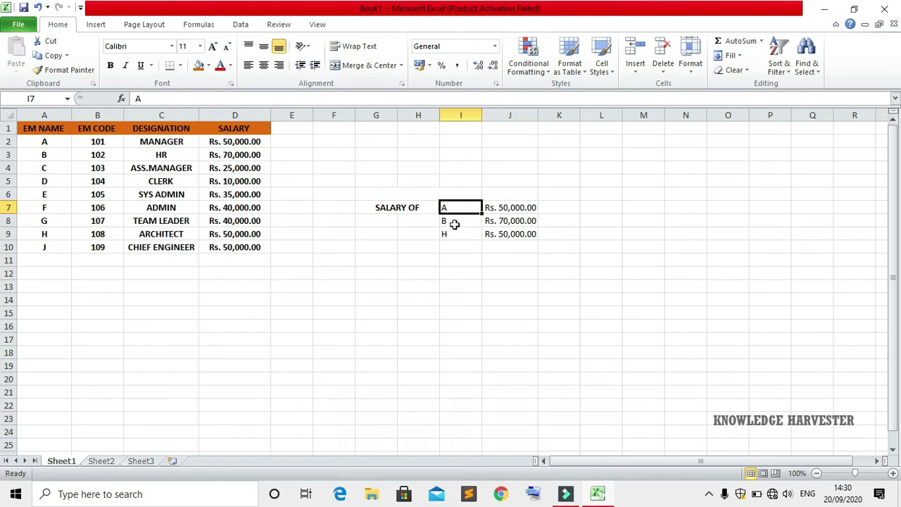
click(455, 222)
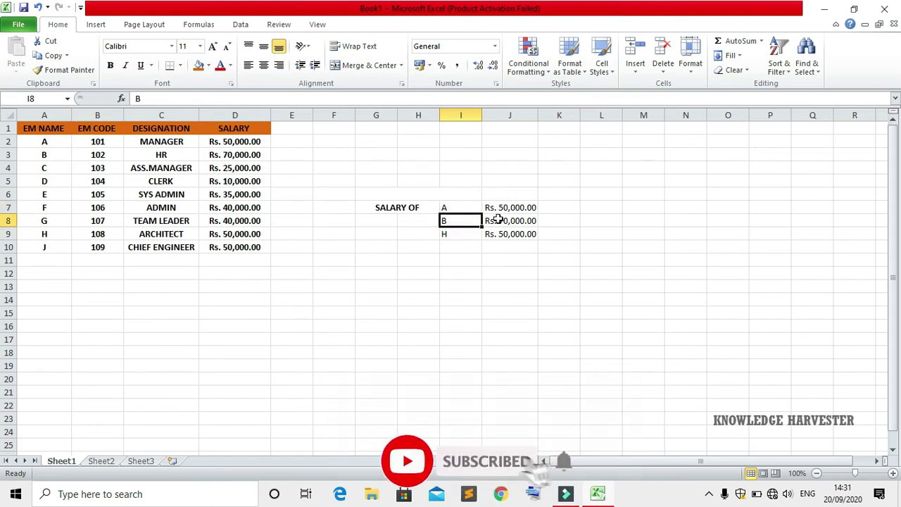
click(460, 206)
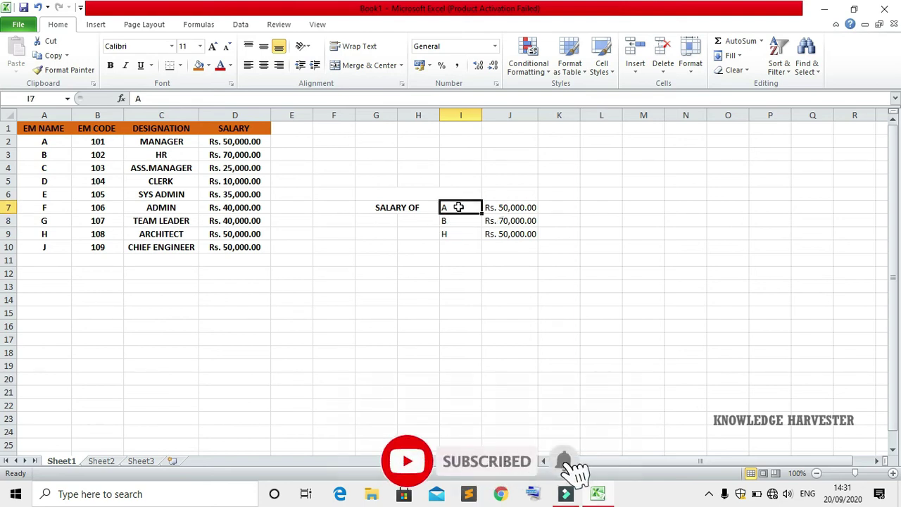
Compare A's salary in D2 and name in A2, then reopen J7's formula for editing.
click(238, 141)
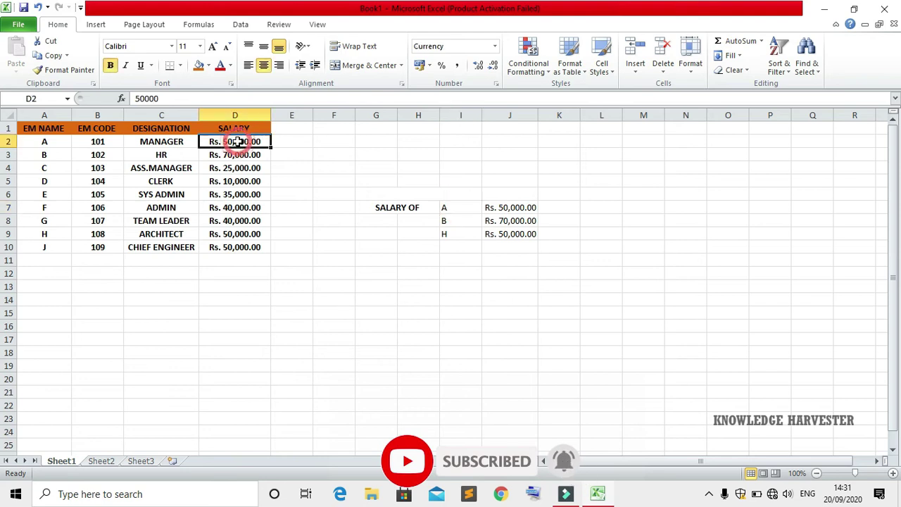
click(60, 141)
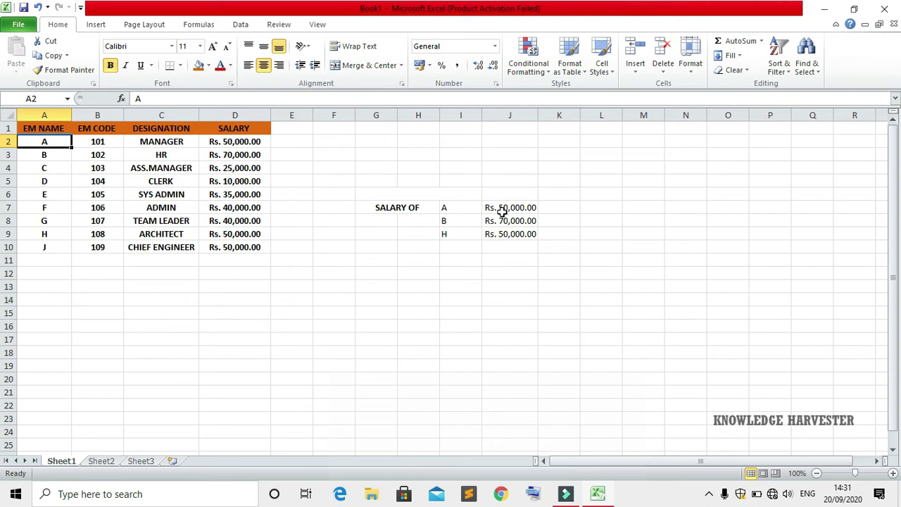
click(502, 210)
click(262, 98)
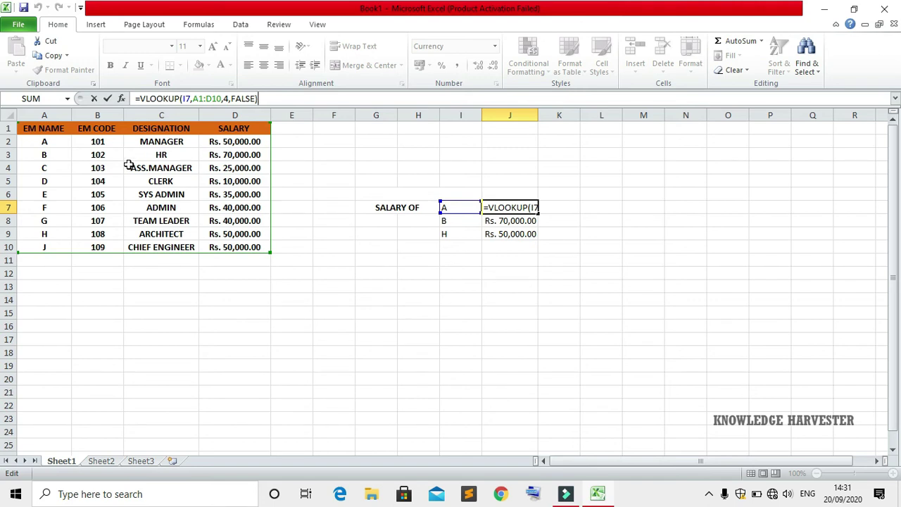
Select the A1:D10 table range in J7's formula and toggle its reference with F4.
click(355, 194)
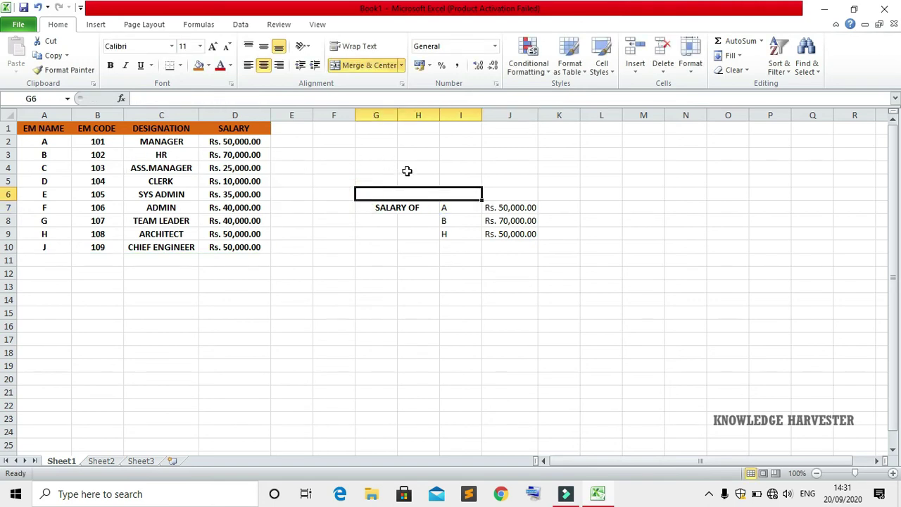
click(496, 208)
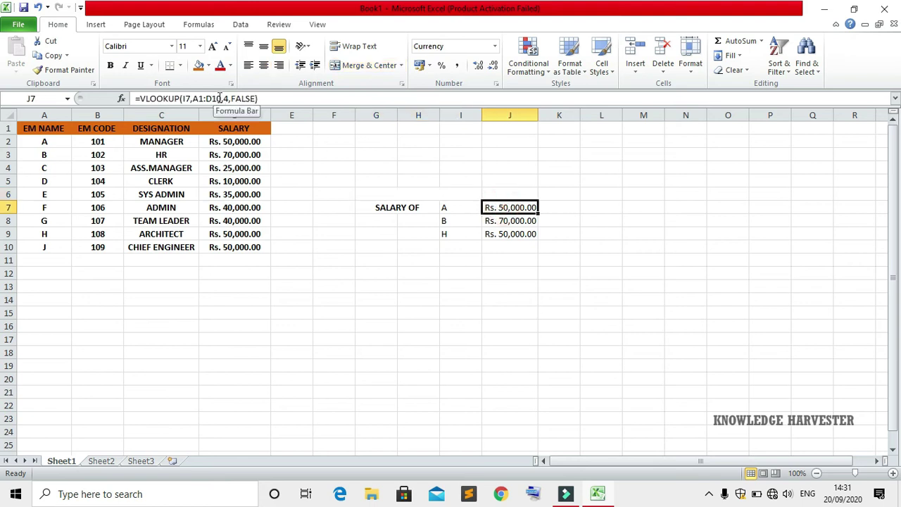
drag(222, 99, 195, 99)
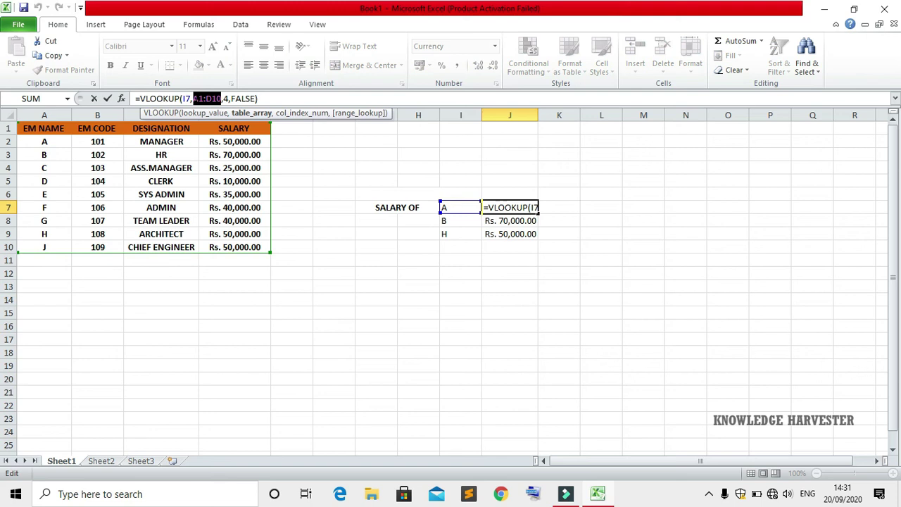
key(F4)
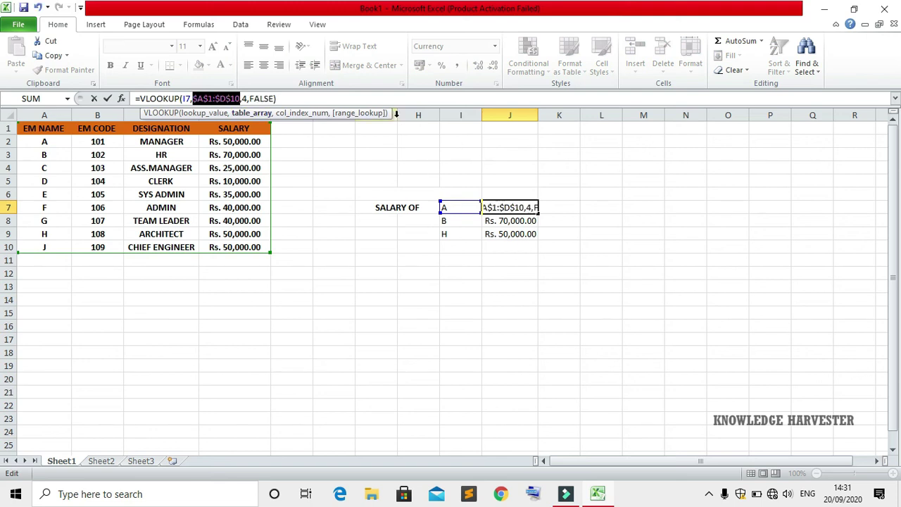
Replace J7's table range with I10, so the formula returns #N/A.
click(504, 236)
click(463, 247)
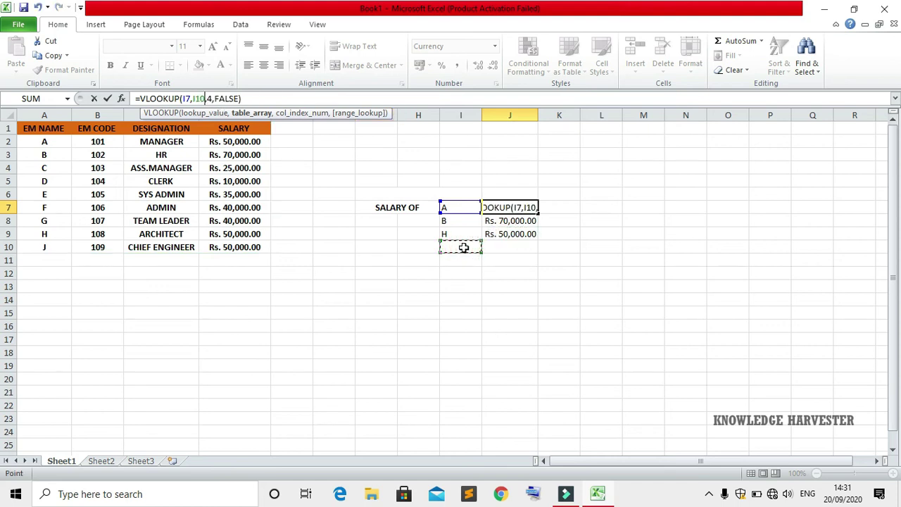
text(g)
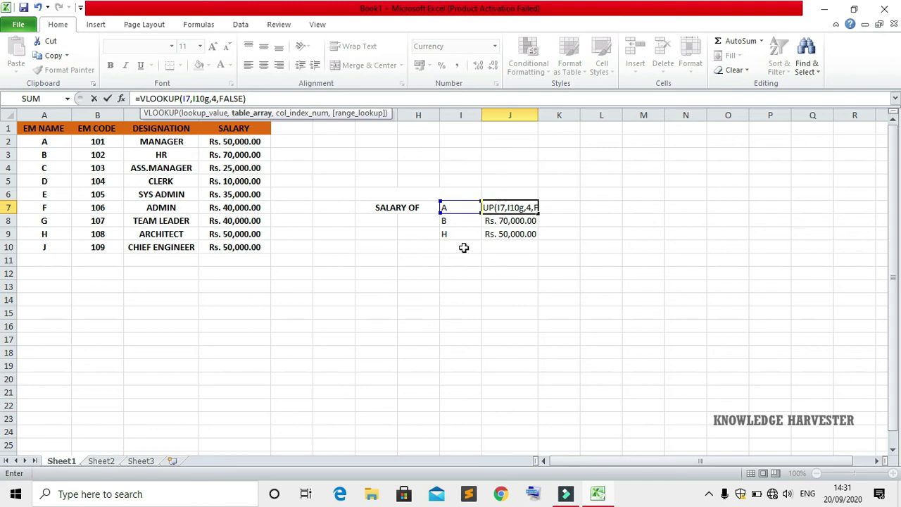
key(BackSpace)
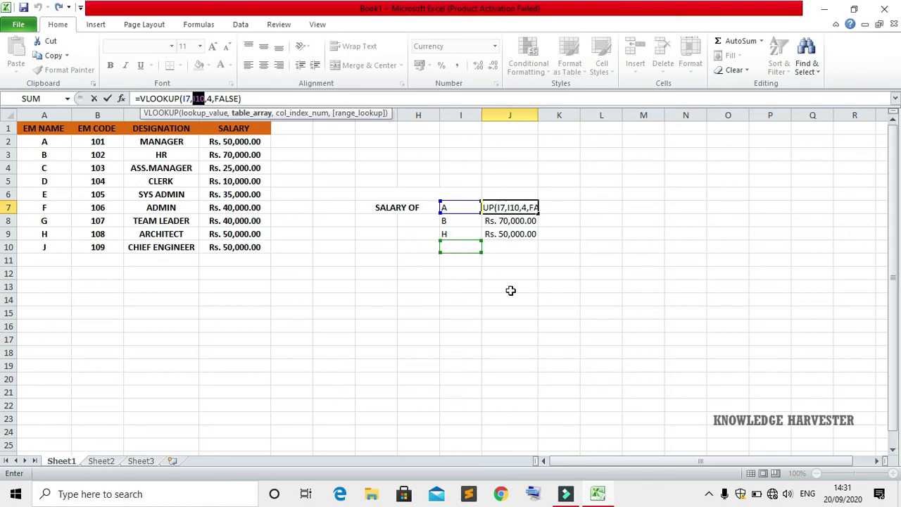
click(510, 287)
click(460, 247)
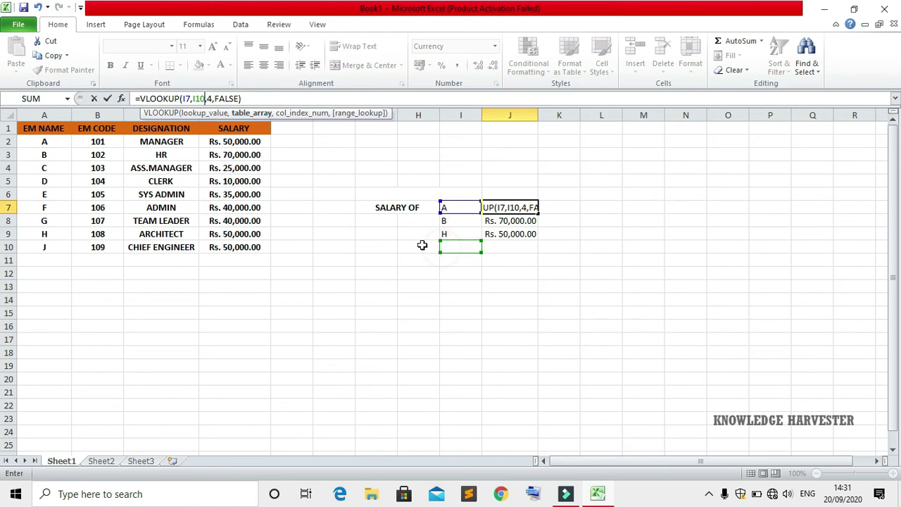
click(453, 245)
double_click(452, 245)
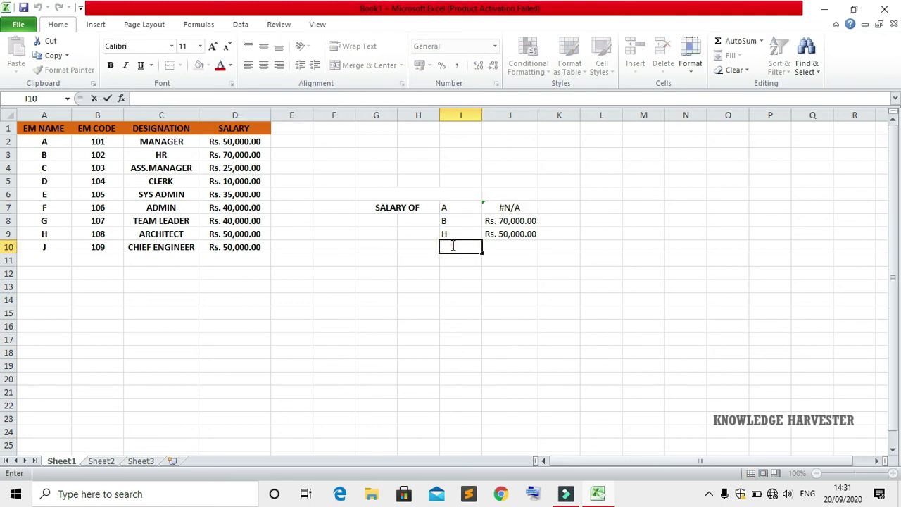
Enter G in I10 and fill J9's lookup into J10, returning Rs. 40,000.00.
text(G)
click(504, 234)
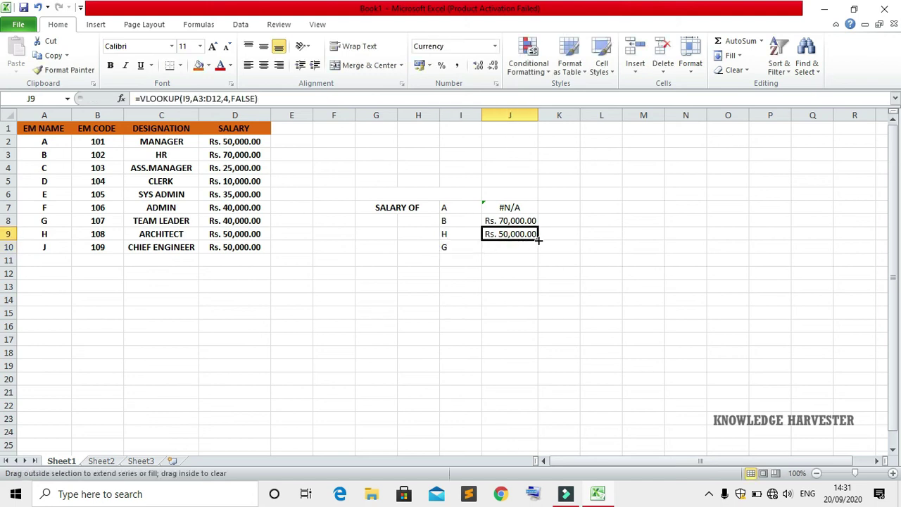
drag(539, 240, 540, 254)
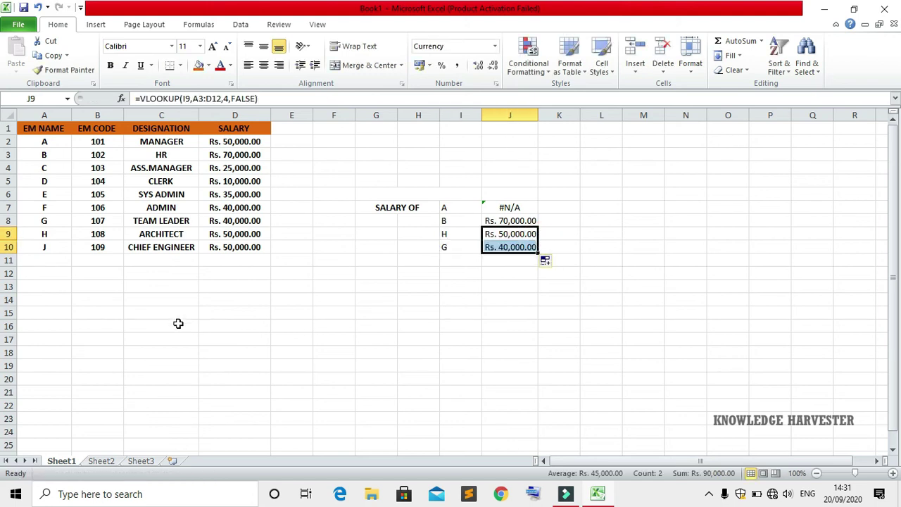
click(510, 207)
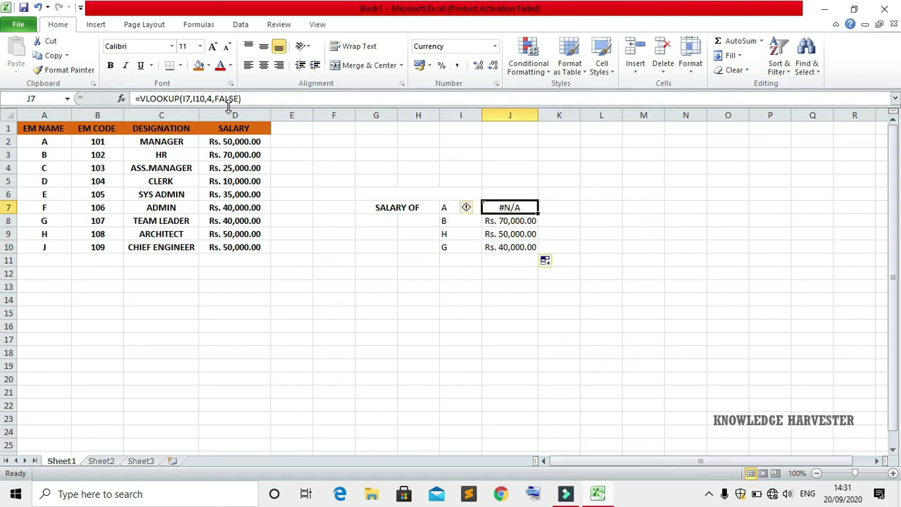
click(512, 231)
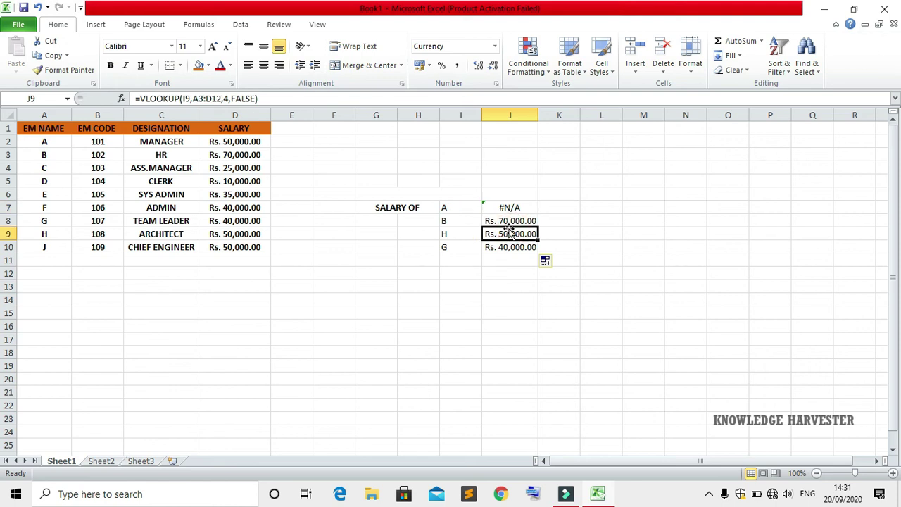